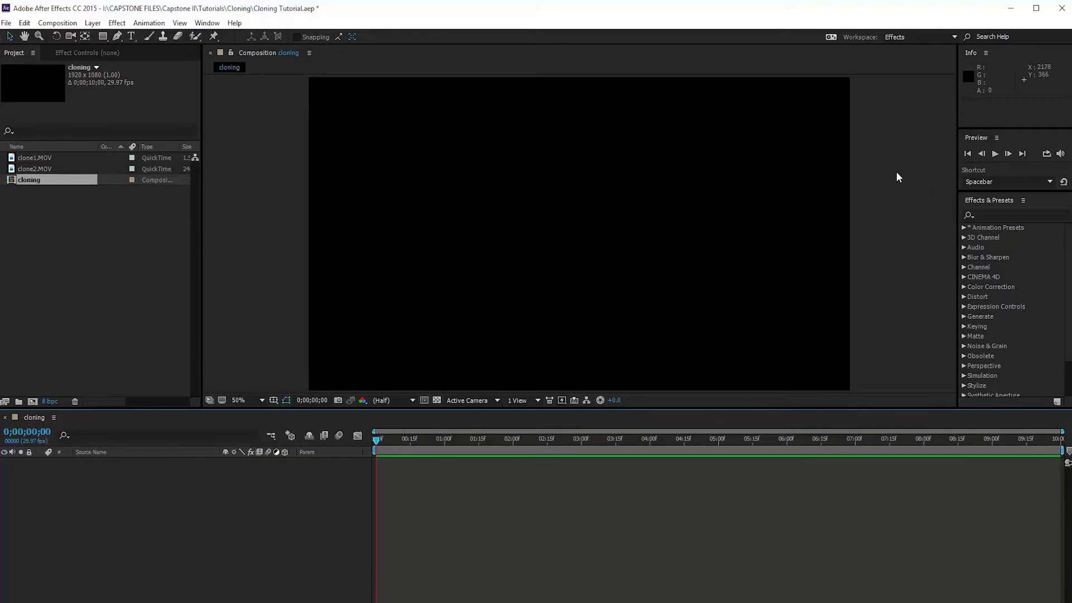
Step: Create a 1920×1080, 29.97 fps, 10-second composition named 'cloning'
{"action": "left_click", "coordinate": [70, 24]}
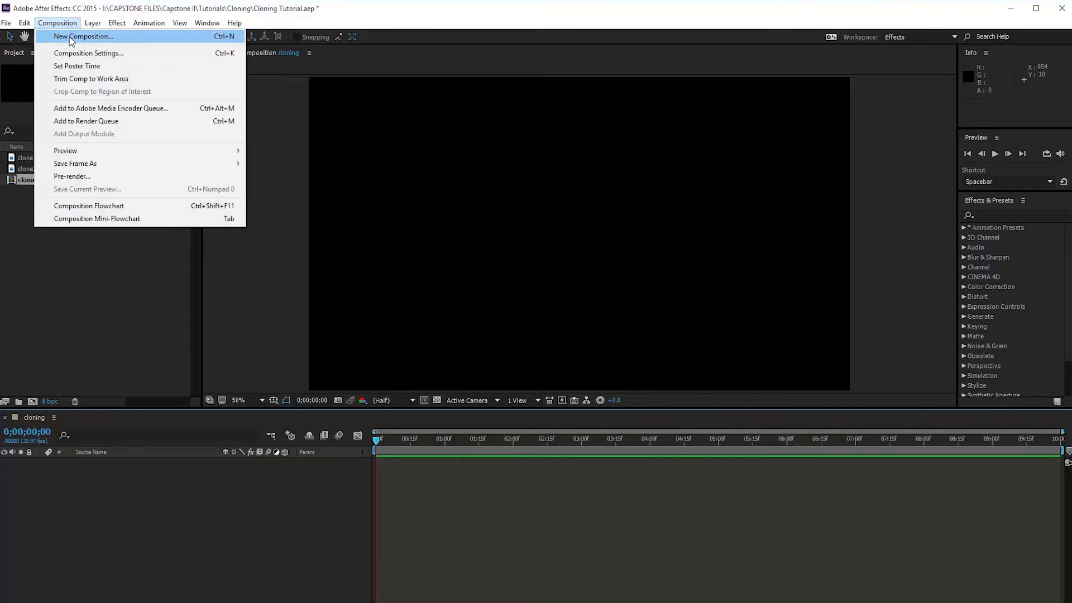
{"action": "left_click", "coordinate": [71, 37]}
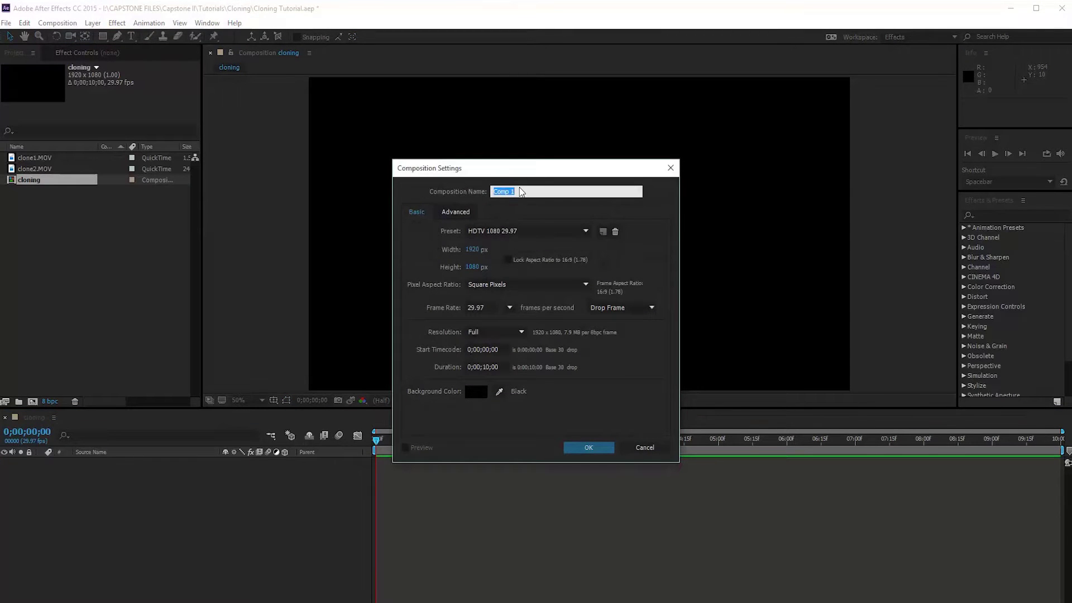
{"action": "type", "text": "cloning"}
{"action": "left_click", "coordinate": [487, 368]}
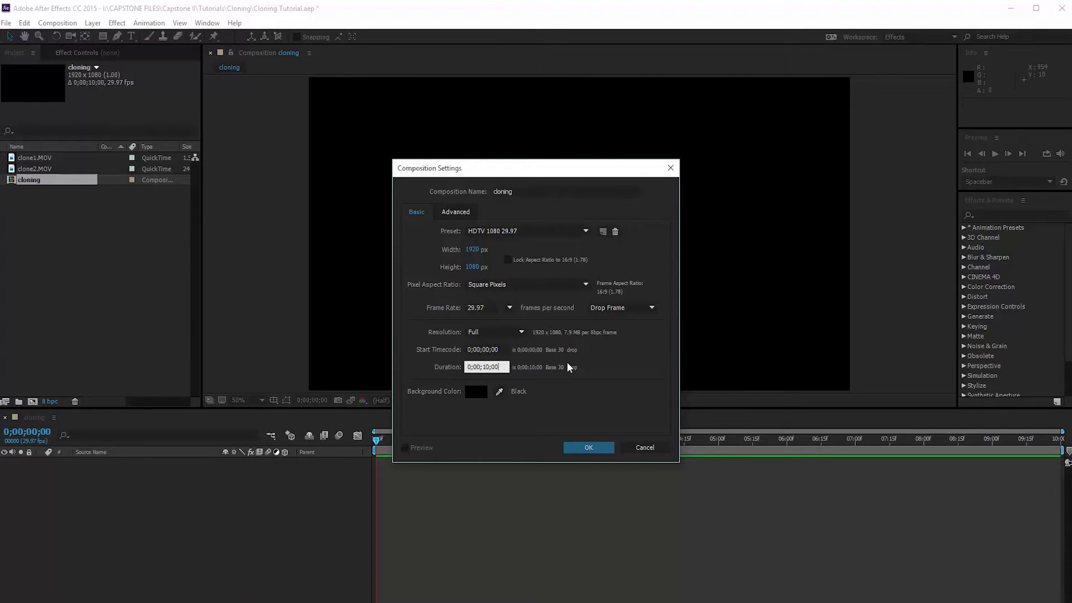
{"action": "left_click", "coordinate": [591, 447]}
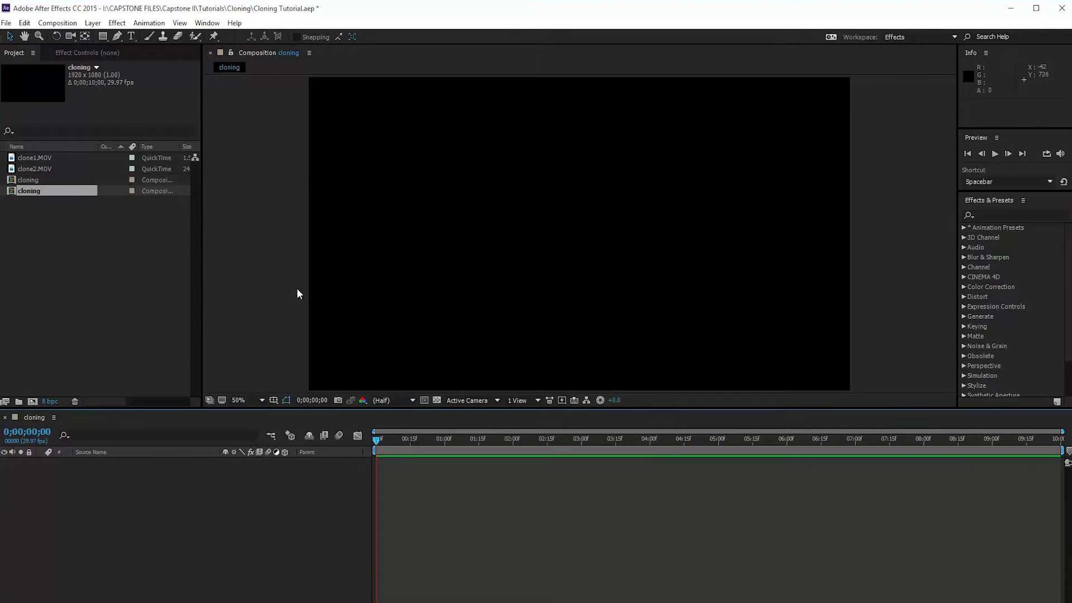
{"action": "left_click", "coordinate": [31, 158]}
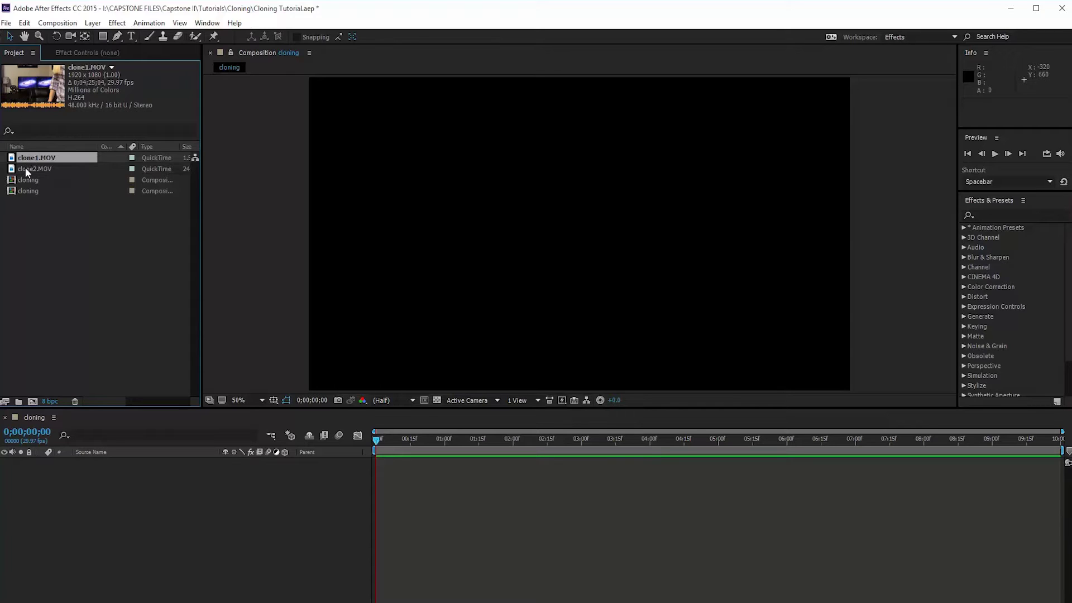
{"action": "left_click", "coordinate": [25, 168]}
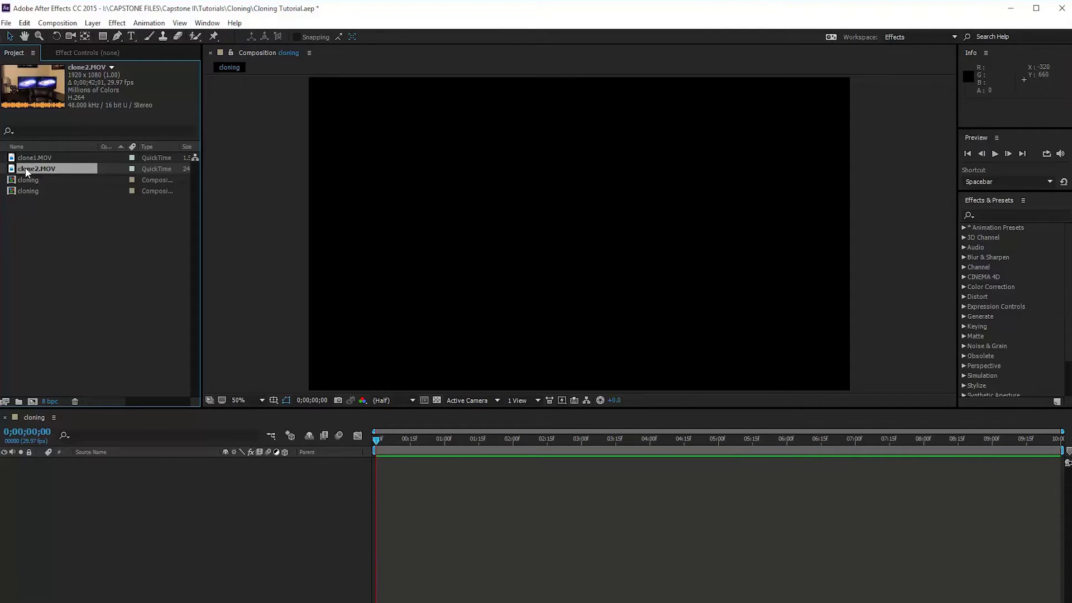
{"action": "left_click", "coordinate": [26, 158]}
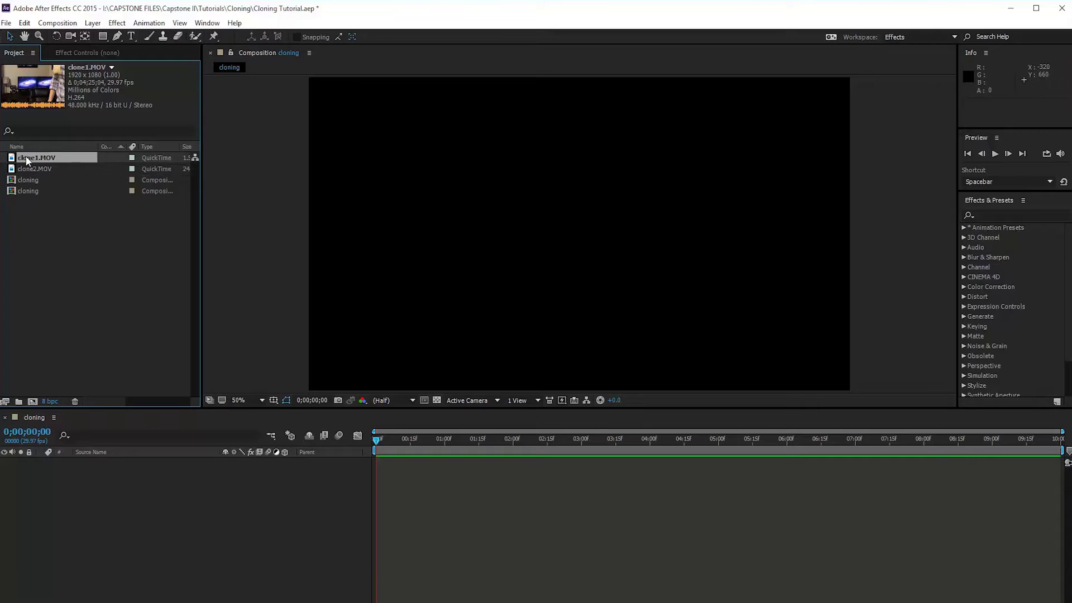
{"action": "left_click", "coordinate": [27, 167]}
{"action": "left_click", "coordinate": [27, 158]}
Step: Add clone1.MOV to the timeline, scrub to about 8 seconds, then add clone2.MOV below it
{"action": "left_click_drag", "start_coordinate": [27, 157], "coordinate": [99, 469]}
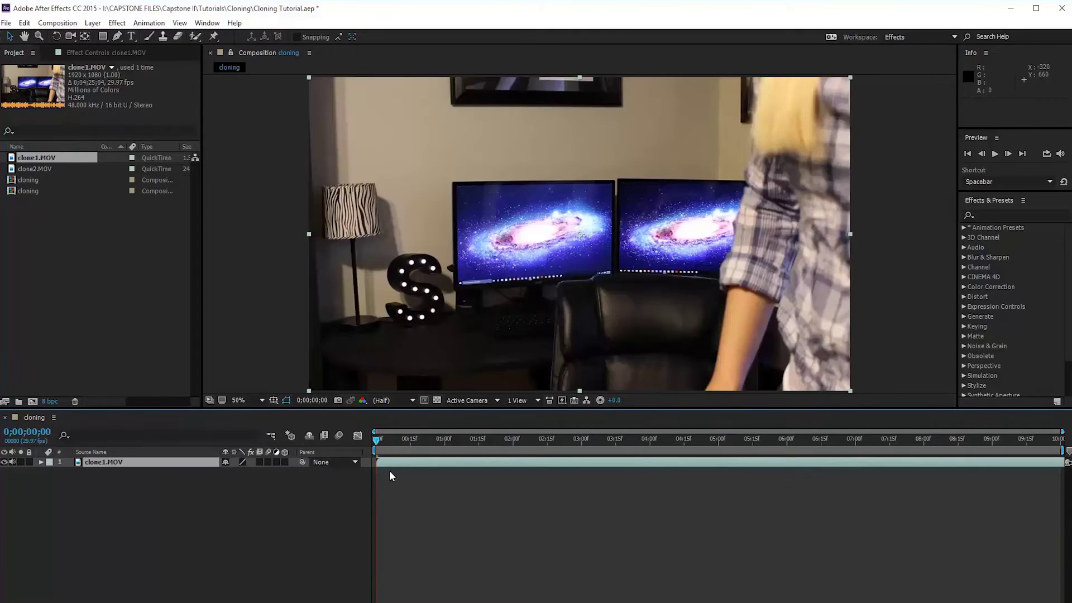
{"action": "left_click_drag", "start_coordinate": [376, 441], "coordinate": [767, 453]}
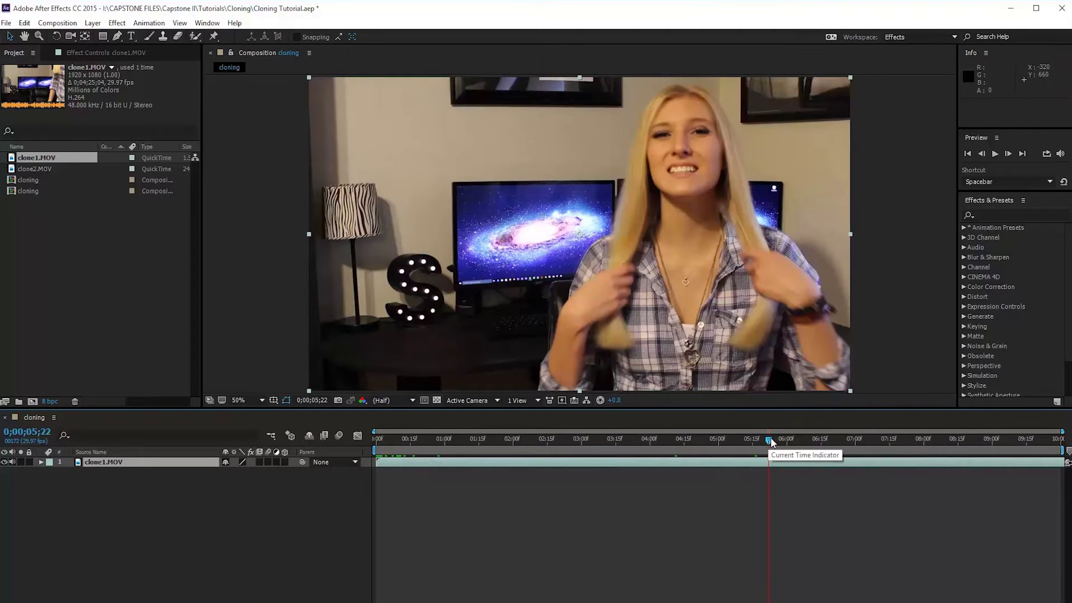
{"action": "left_click_drag", "start_coordinate": [771, 437], "coordinate": [925, 436]}
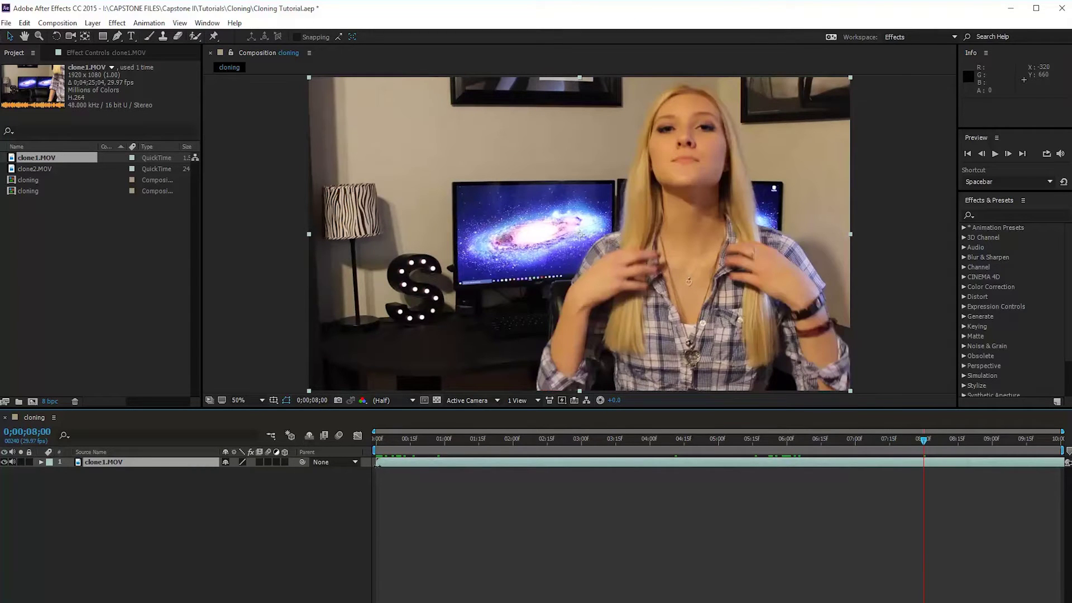
{"action": "left_click", "coordinate": [35, 170]}
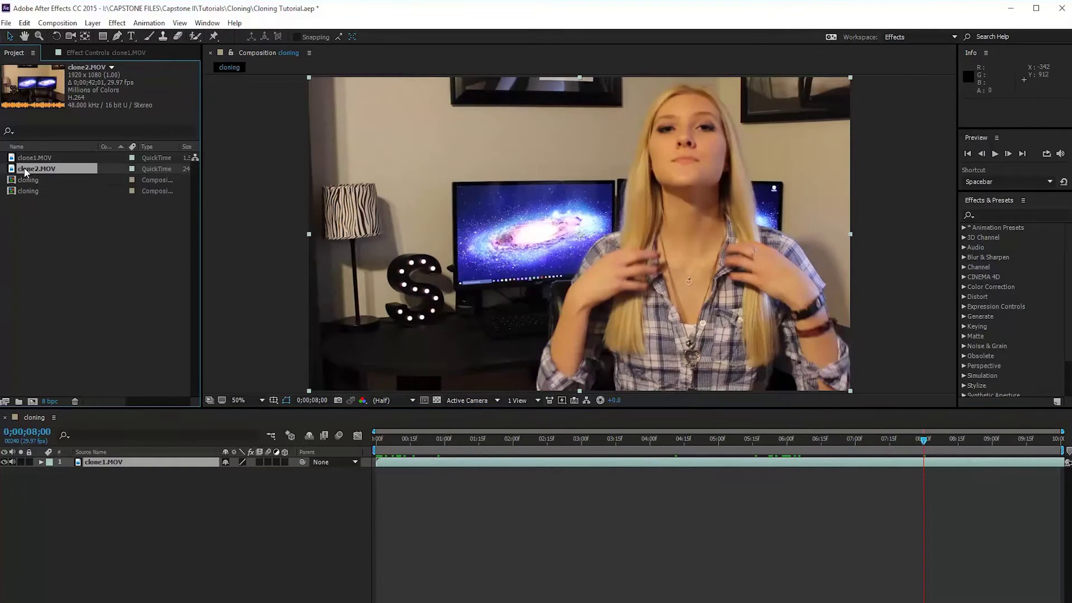
{"action": "left_click_drag", "start_coordinate": [25, 170], "coordinate": [149, 498]}
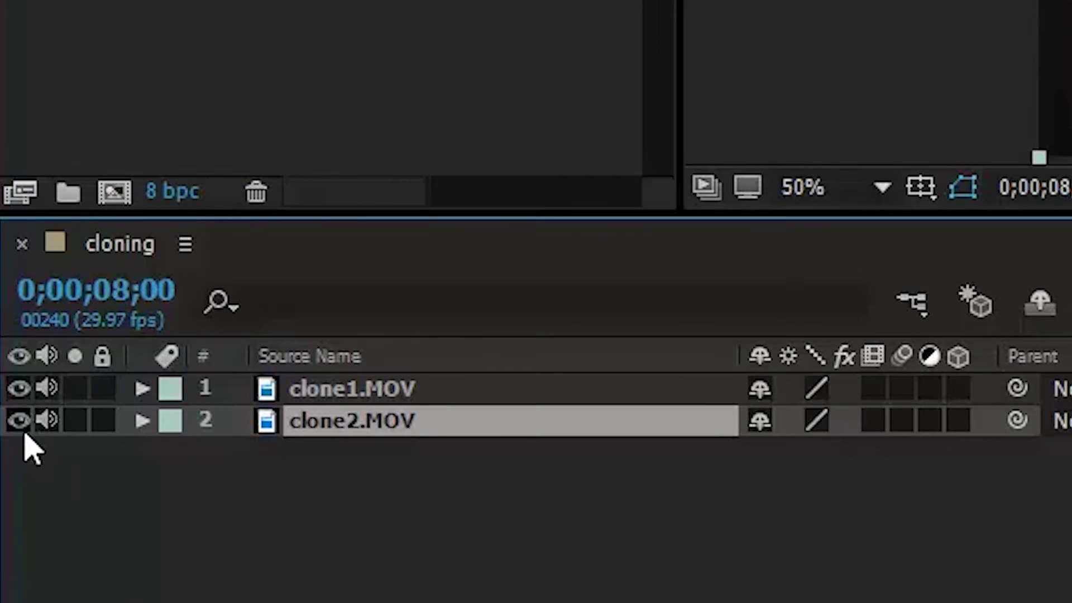
{"action": "left_click", "coordinate": [18, 389]}
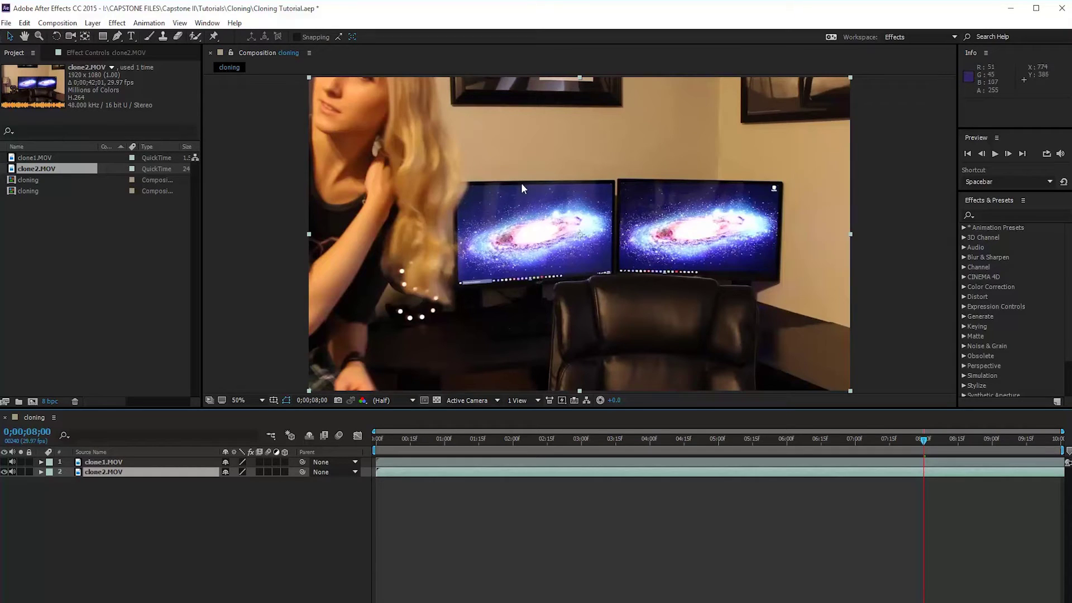
{"action": "left_click", "coordinate": [4, 463]}
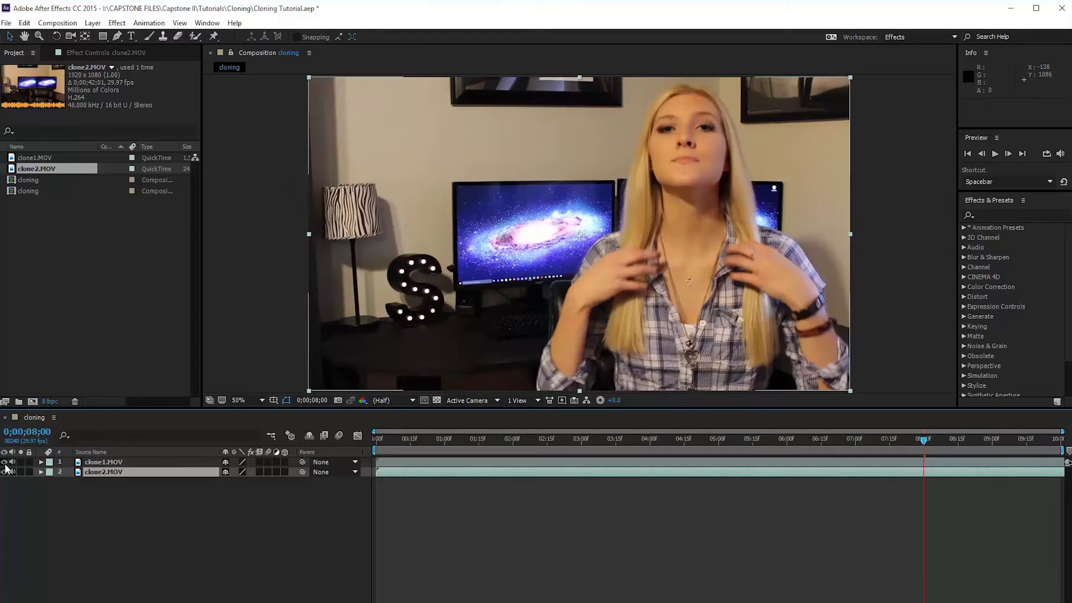
{"action": "left_click", "coordinate": [4, 472]}
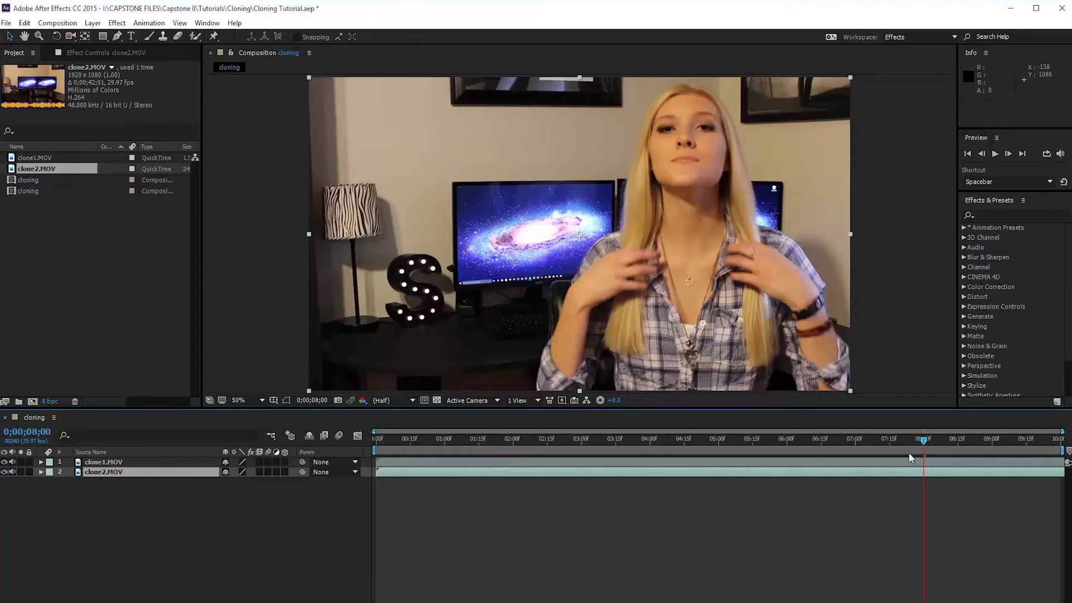
{"action": "left_click_drag", "start_coordinate": [925, 441], "coordinate": [377, 447]}
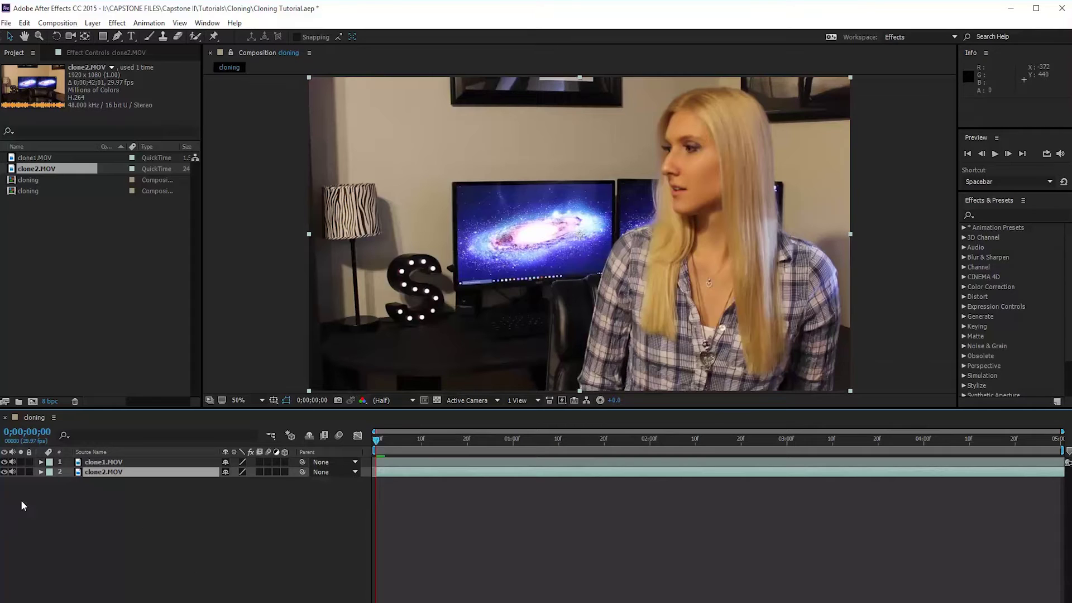
{"action": "left_click", "coordinate": [5, 463]}
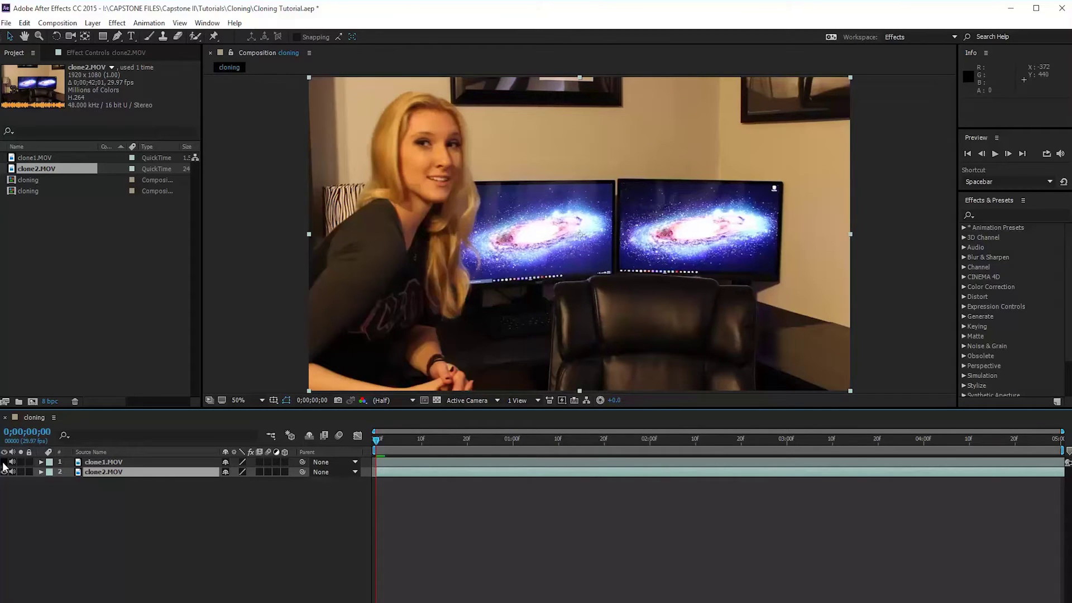
{"action": "left_click", "coordinate": [5, 463]}
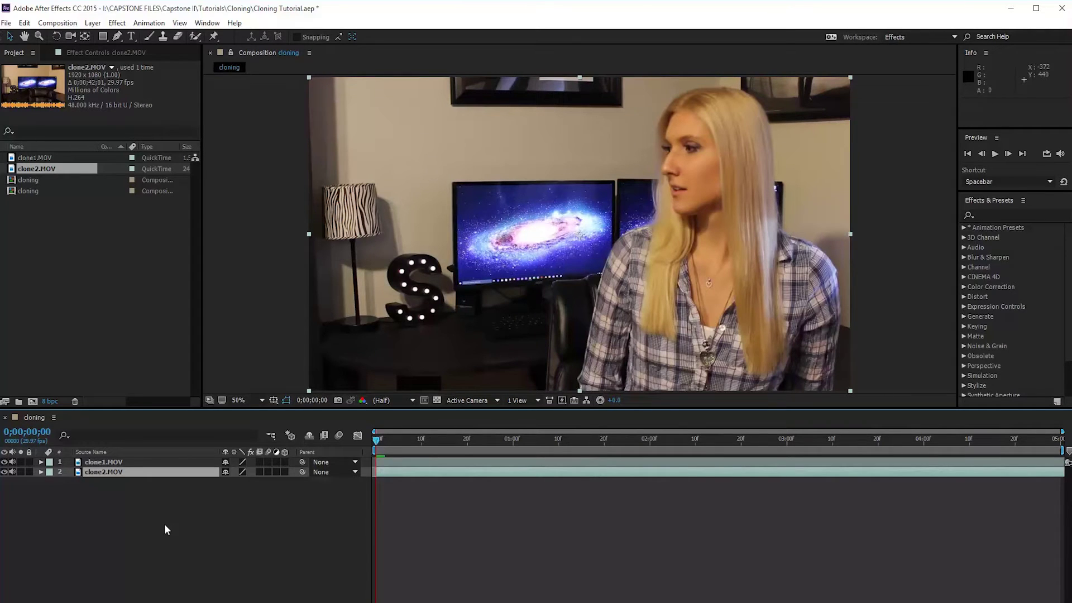
{"action": "left_click", "coordinate": [115, 459]}
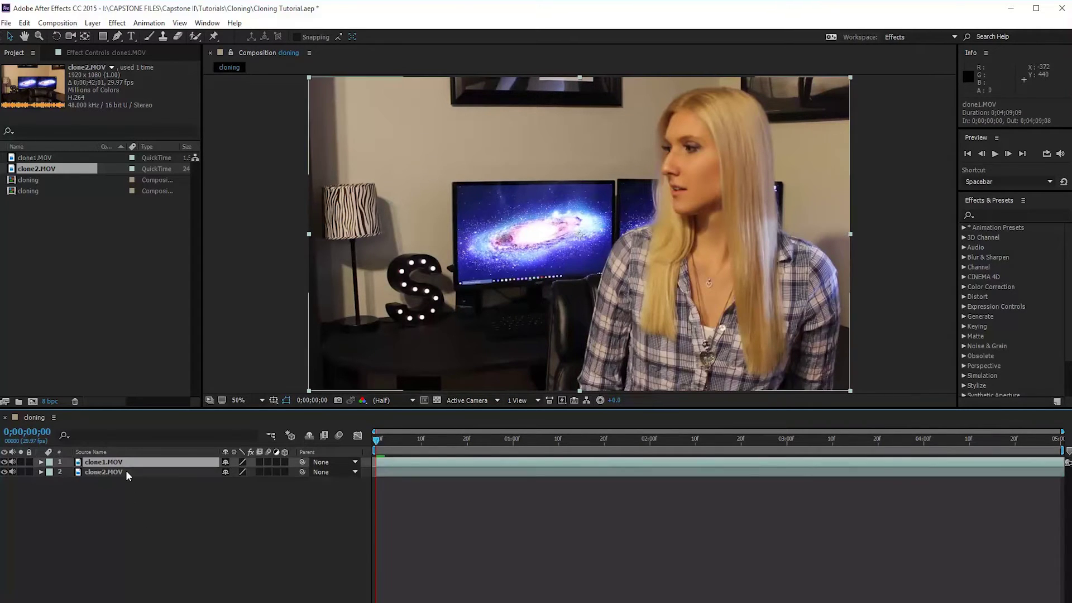
{"action": "left_click", "coordinate": [126, 470]}
{"action": "key", "text": "ctrl+Up"}
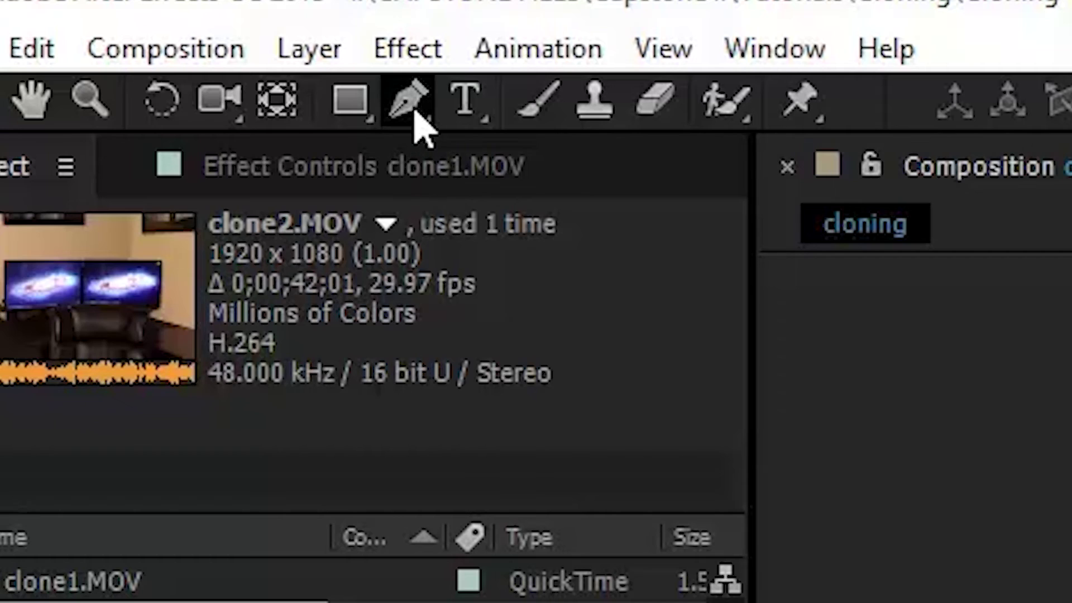
Step: Select the Pen tool, zoom the viewer out to 25%, and undo the previous action
{"action": "left_click", "coordinate": [118, 38]}
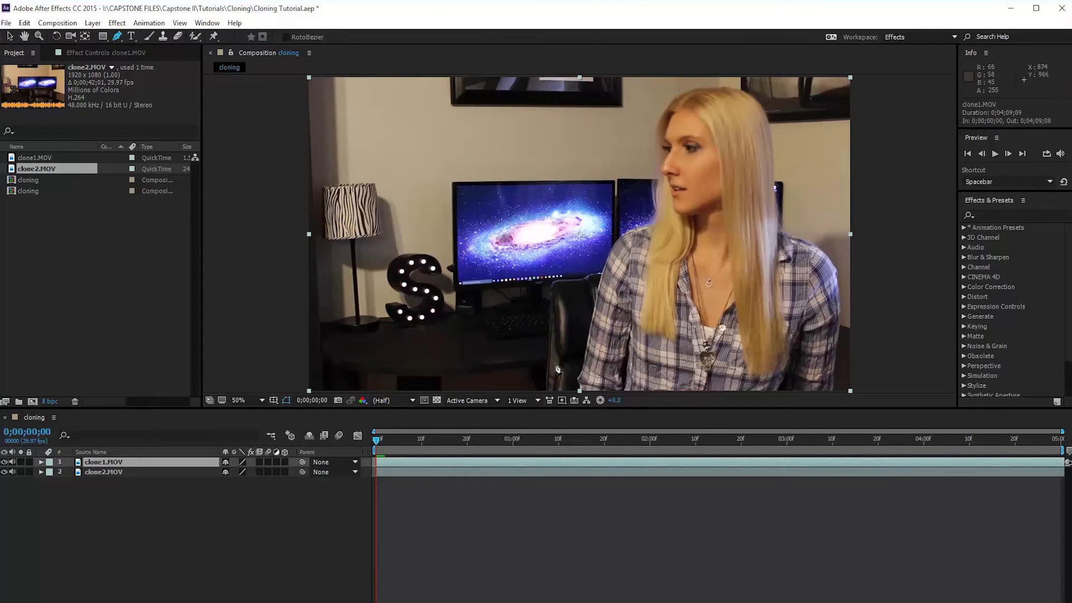
{"action": "key", "text": "comma"}
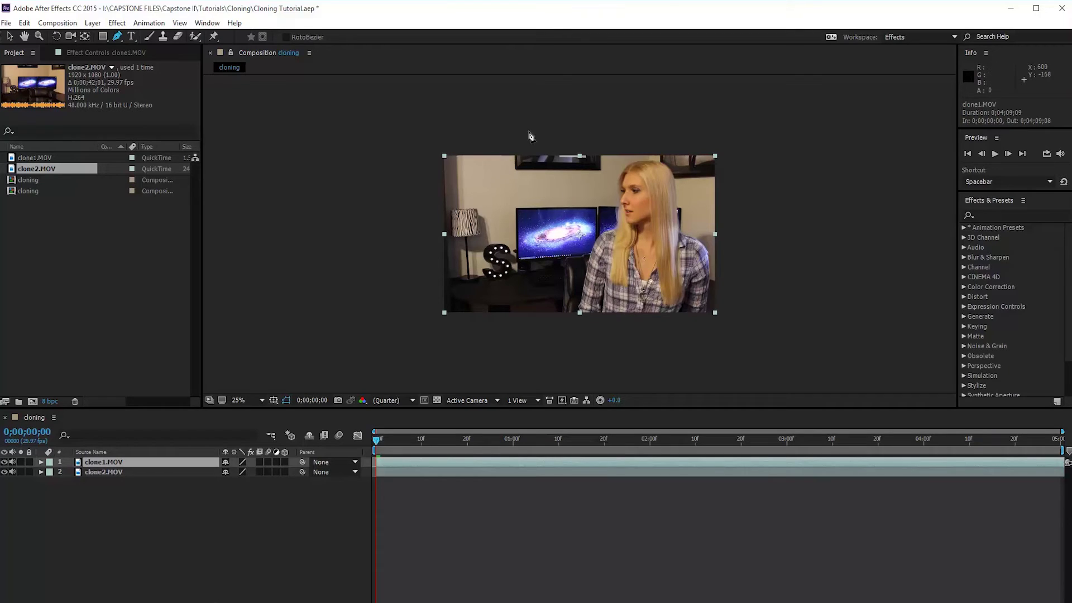
{"action": "left_click", "coordinate": [543, 139]}
{"action": "key", "text": "ctrl+z"}
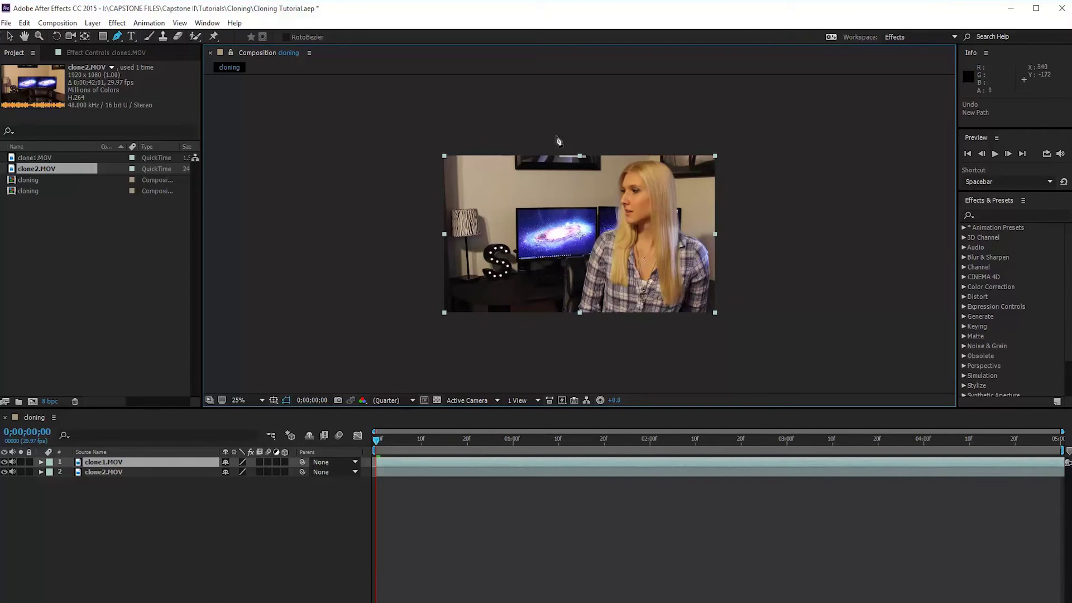
Step: Draw a four-point mask on clone1 from above the top middle, then undo the misplaced attempt
{"action": "left_click", "coordinate": [576, 132]}
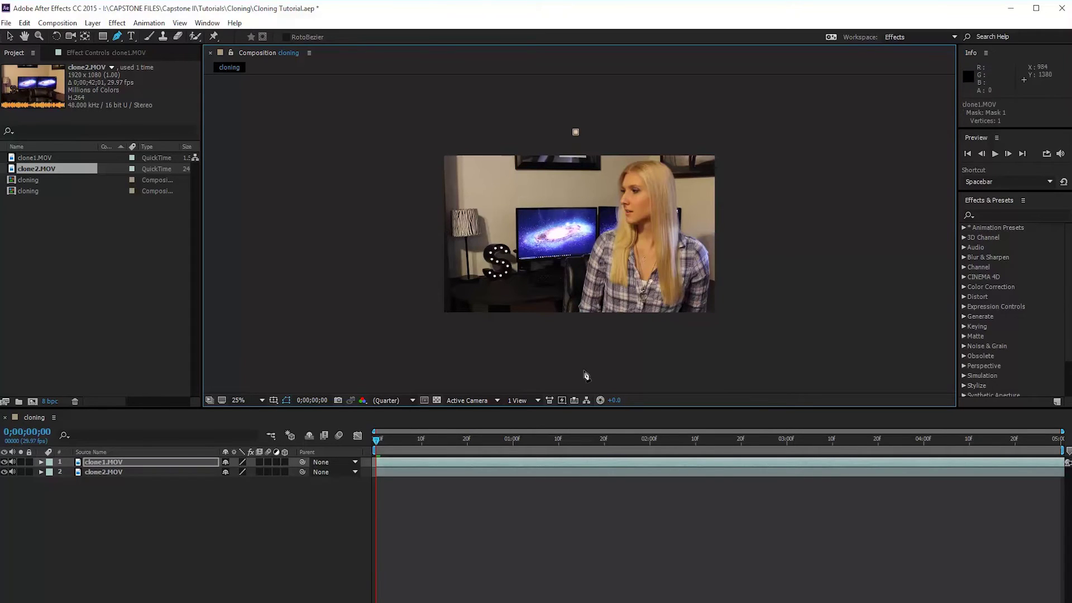
{"action": "left_click", "coordinate": [561, 350]}
{"action": "left_click", "coordinate": [416, 356]}
{"action": "left_click", "coordinate": [407, 120]}
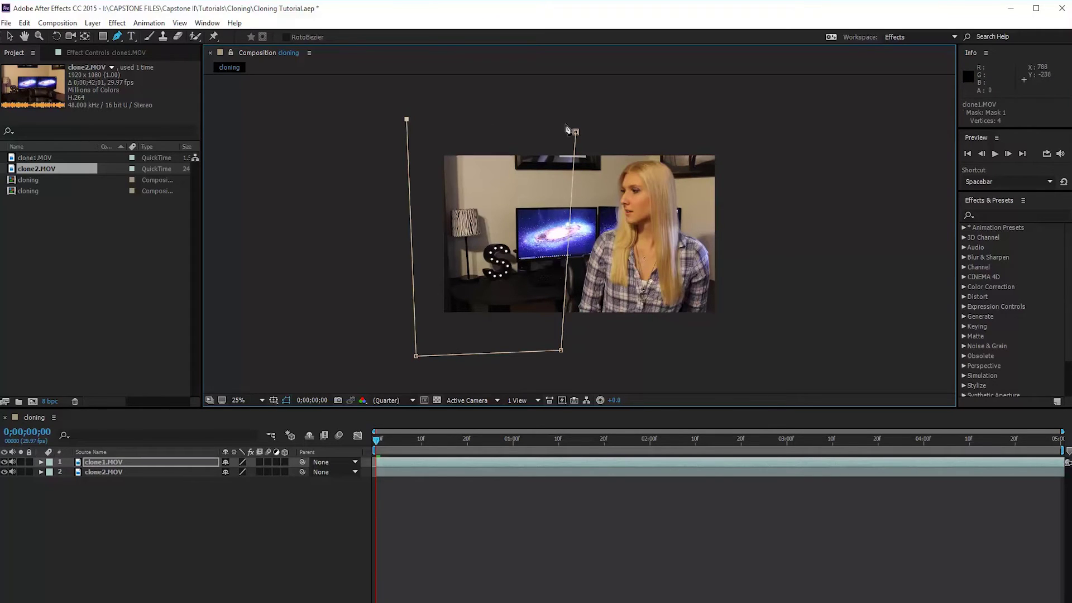
{"action": "left_click", "coordinate": [576, 132]}
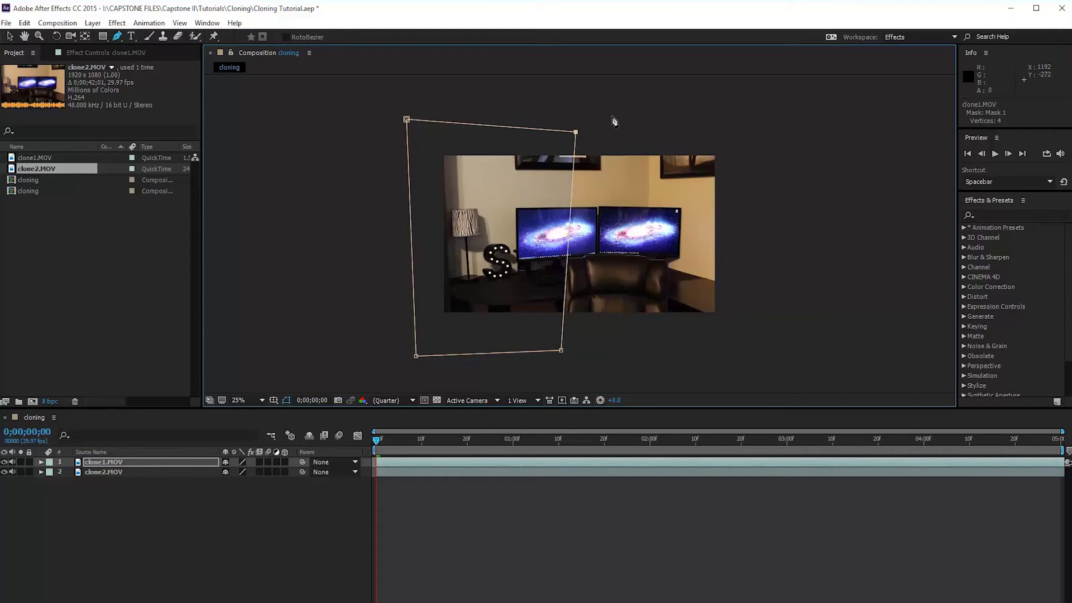
{"action": "key", "text": "ctrl+z"}
{"action": "key", "text": "ctrl+z"}
{"action": "key", "text": "ctrl+z"}
{"action": "key", "text": "ctrl+z"}
{"action": "key", "text": "ctrl+z"}
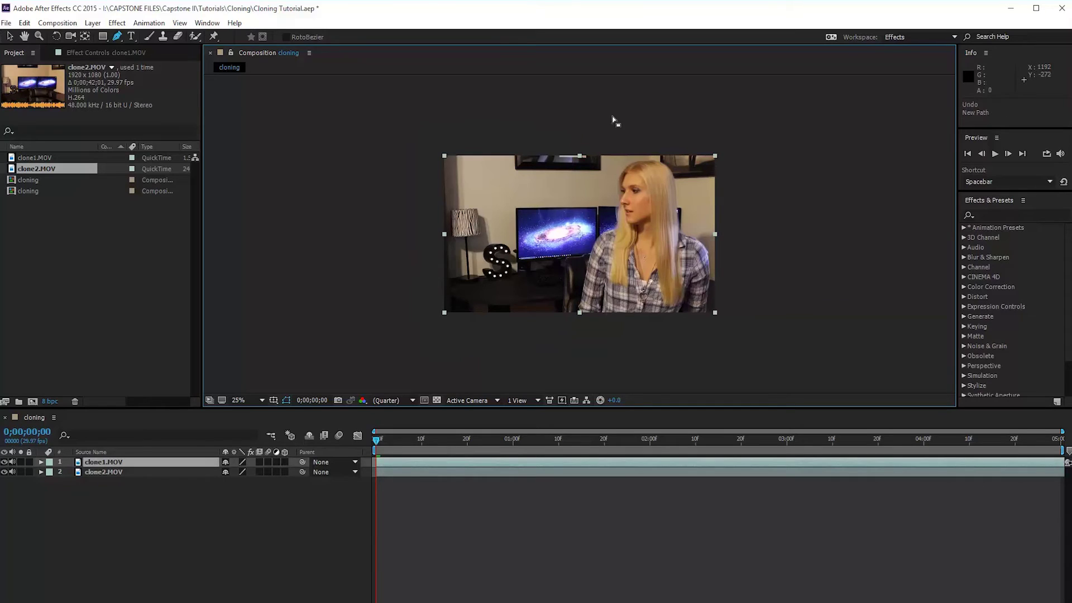
Step: Add mask points at lower middle, lower right and upper right, close the mask, then deselect clone1
{"action": "left_click", "coordinate": [555, 349]}
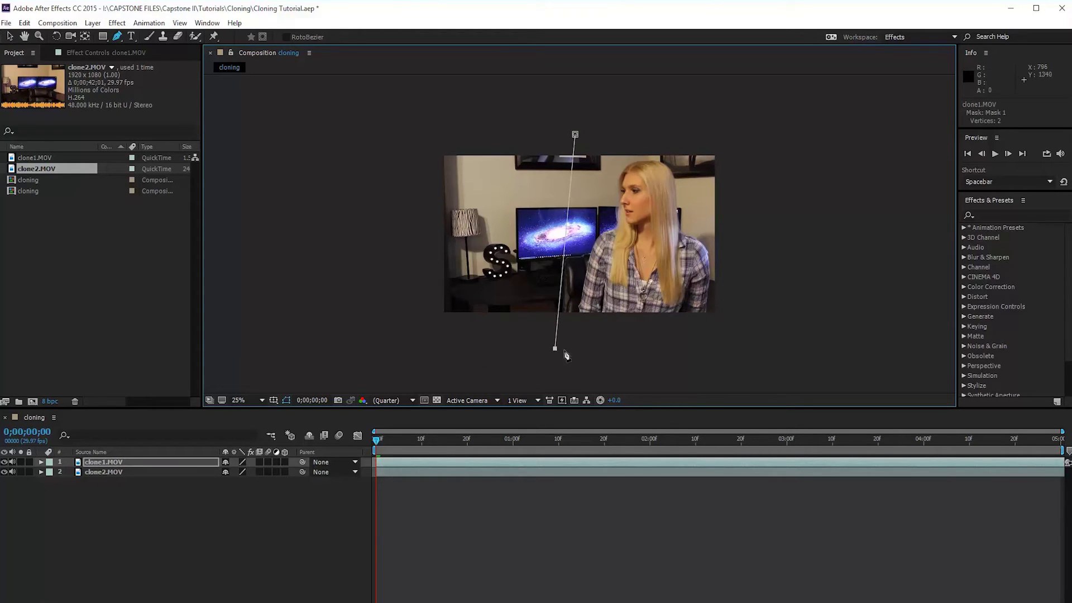
{"action": "left_click", "coordinate": [740, 347]}
{"action": "left_click", "coordinate": [745, 132]}
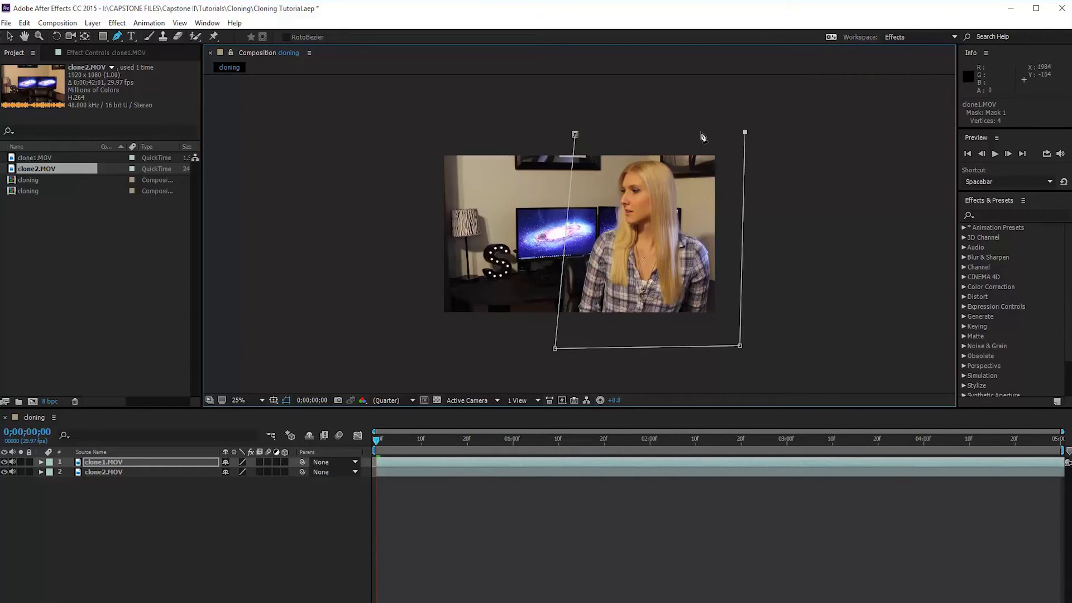
{"action": "left_click", "coordinate": [575, 134]}
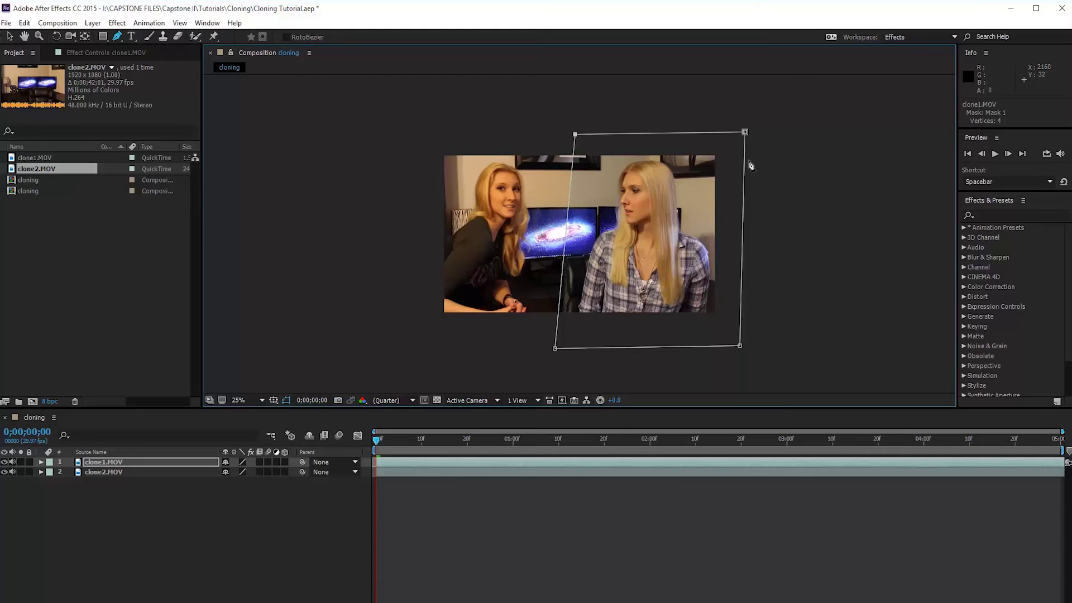
{"action": "key", "text": "ctrl+z"}
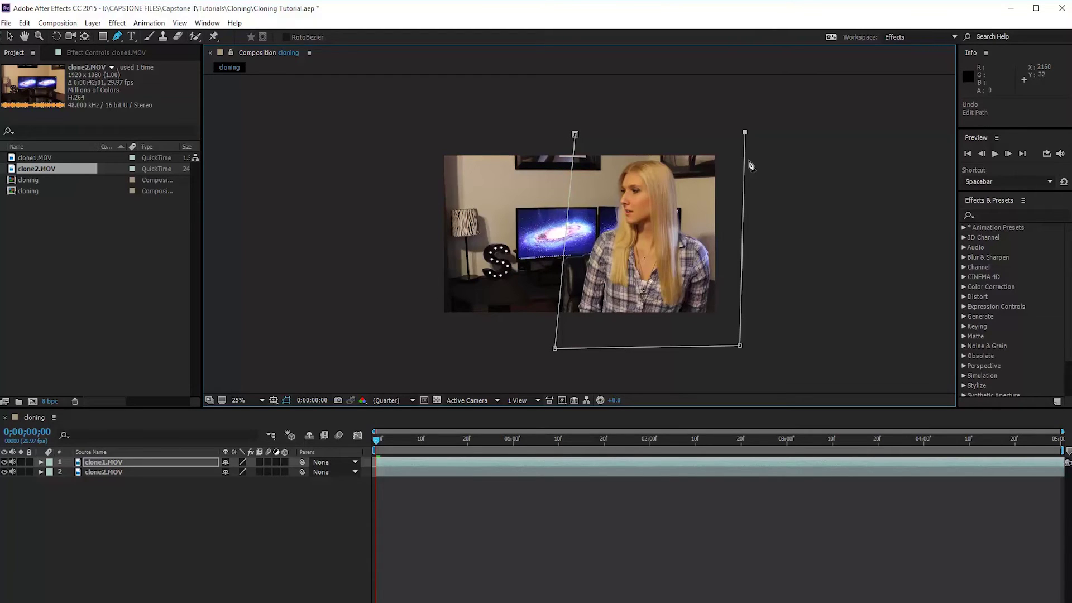
{"action": "left_click", "coordinate": [576, 135]}
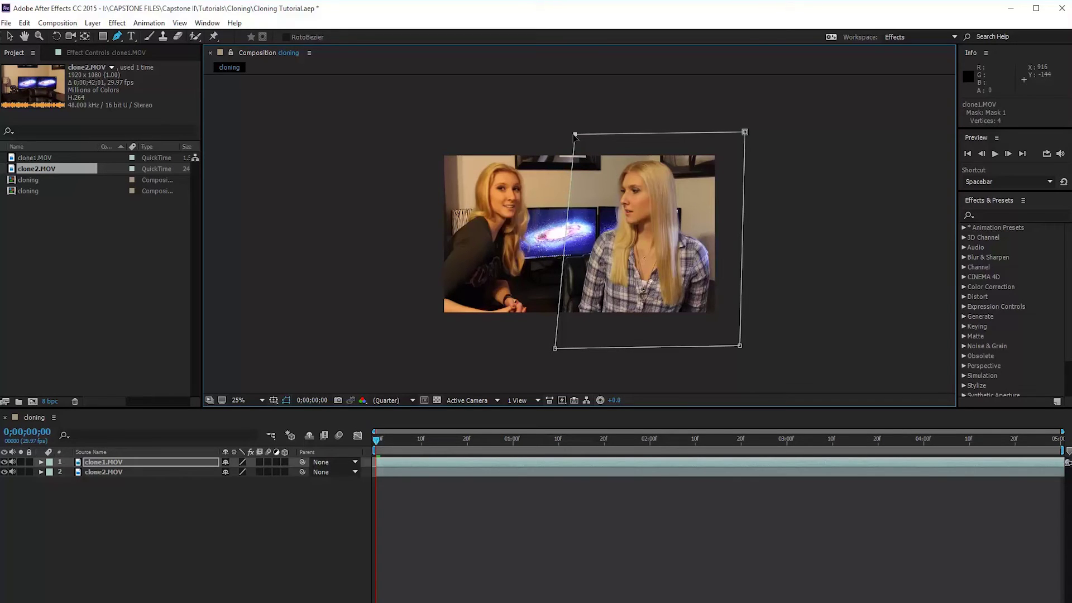
{"action": "left_click", "coordinate": [398, 513]}
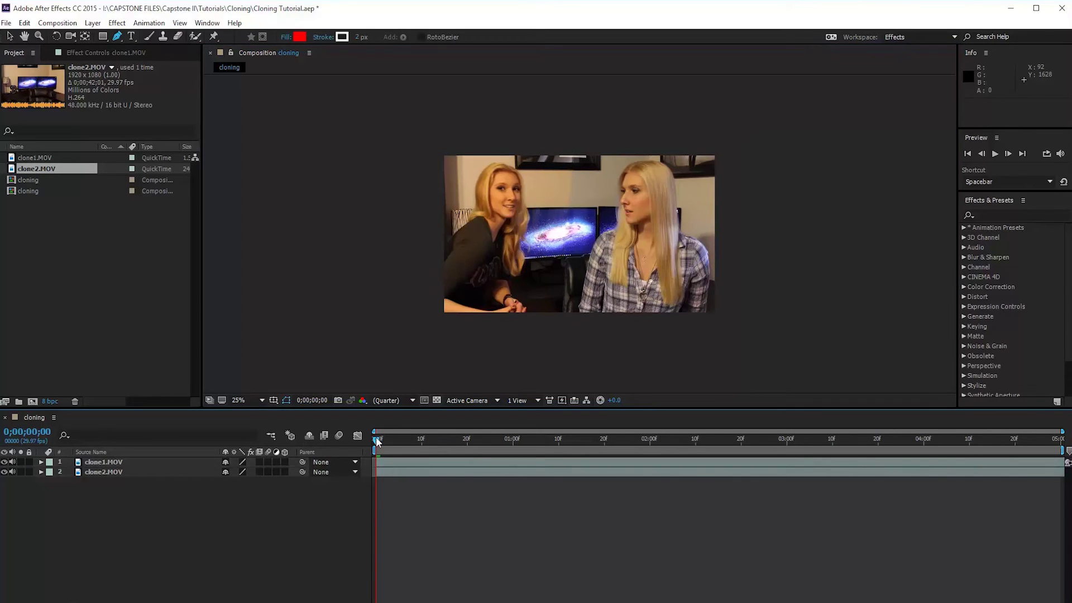
{"action": "mouse_move", "coordinate": [377, 442]}
{"action": "left_mouse_down"}
{"action": "mouse_move", "coordinate": [605, 447]}
{"action": "mouse_move", "coordinate": [443, 464]}
{"action": "mouse_move", "coordinate": [377, 459]}
{"action": "left_mouse_up"}
{"action": "left_click", "coordinate": [456, 464]}
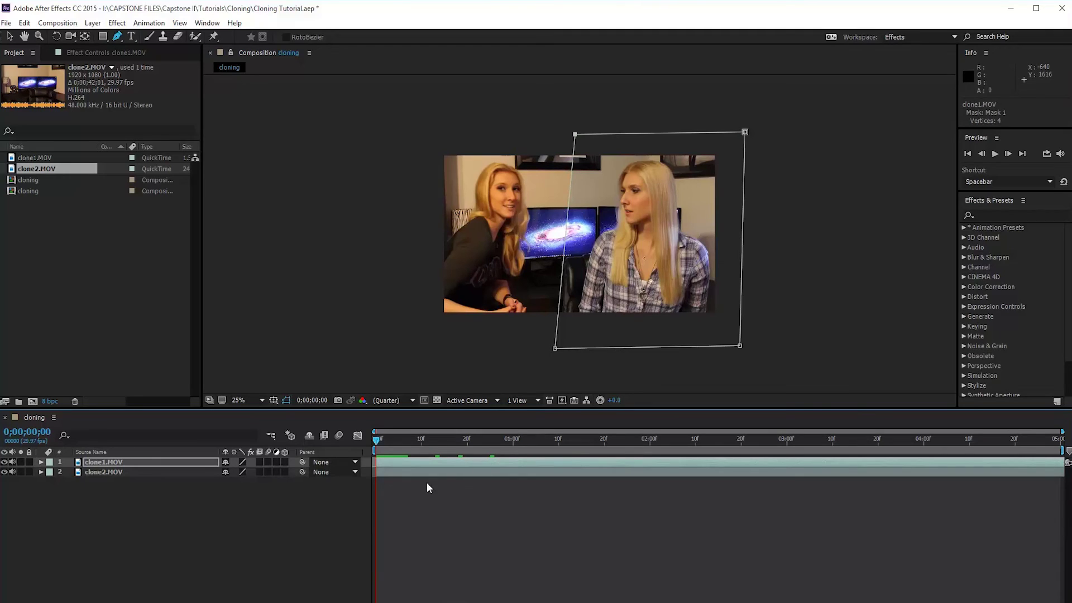
{"action": "left_click", "coordinate": [105, 462]}
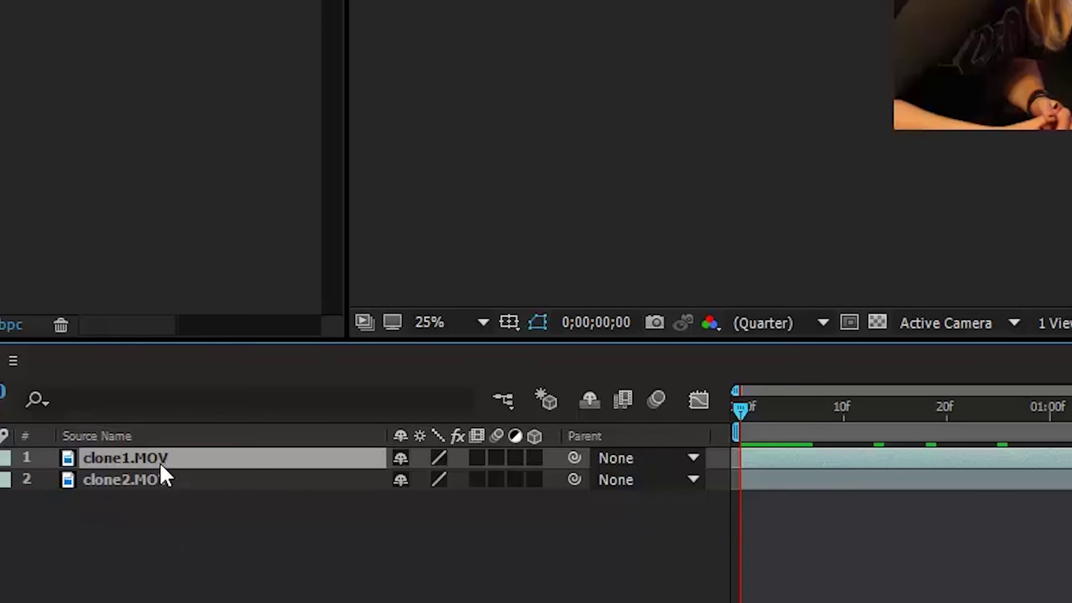
Step: Reveal Mask 1 properties and set Mask Feather to 15.0, 15.0 pixels
{"action": "key", "text": "m"}
{"action": "key", "text": "m"}
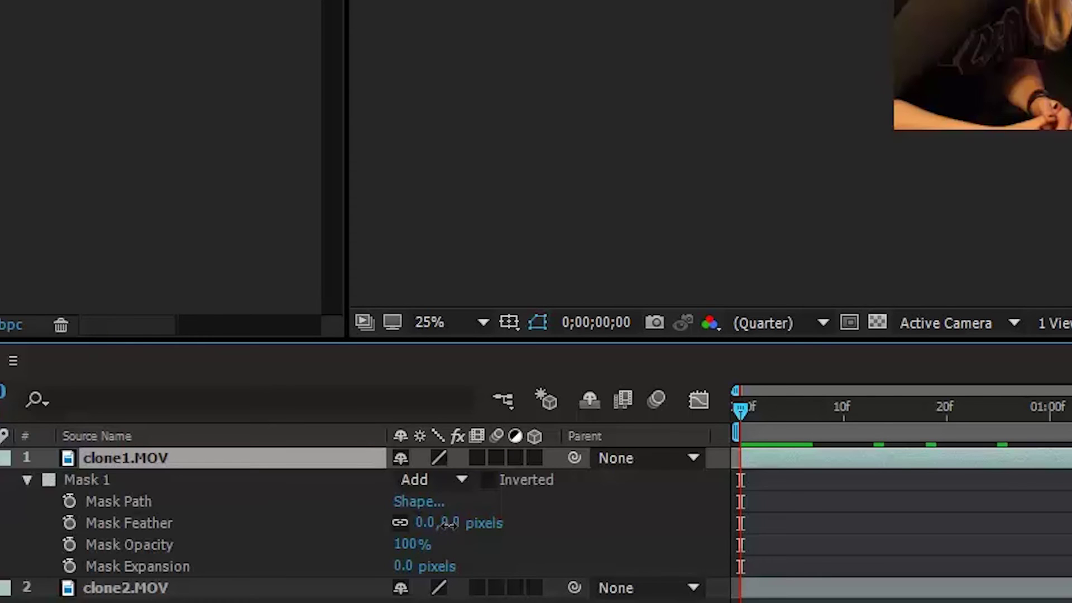
{"action": "left_click_drag", "start_coordinate": [451, 533], "coordinate": [468, 525]}
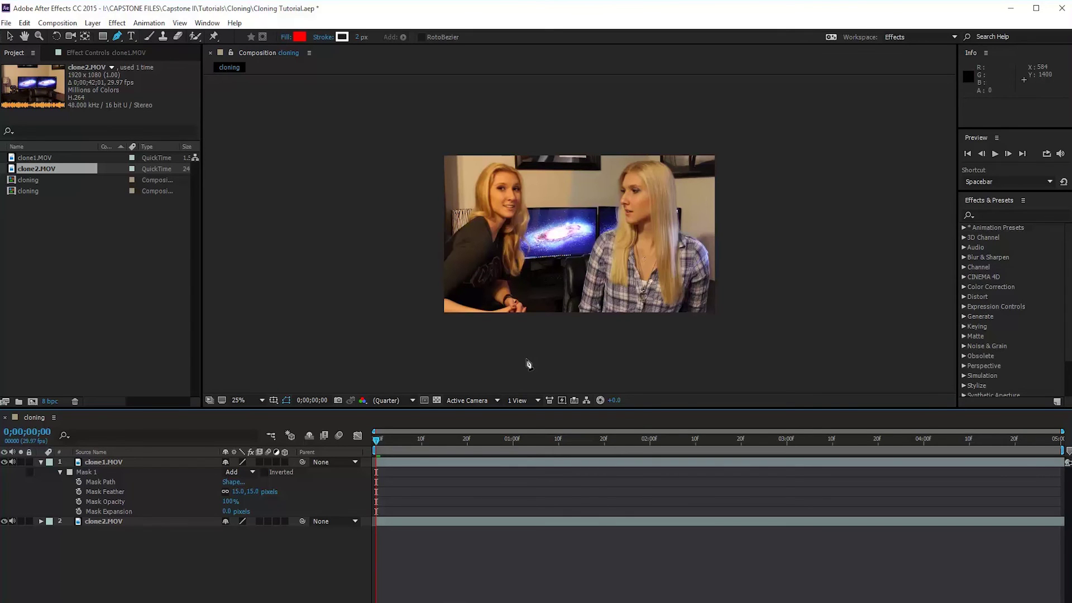
Step: Collapse clone1.MOV's properties and scrub the playhead back to preview the side-by-side clones
{"action": "left_click", "coordinate": [40, 462]}
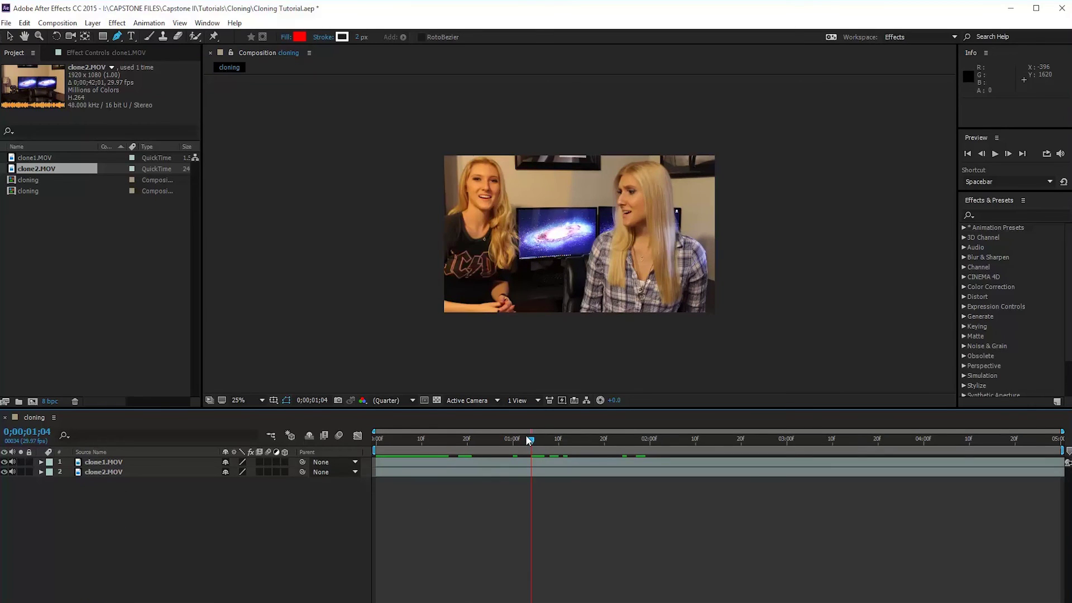
{"action": "left_click_drag", "start_coordinate": [529, 441], "coordinate": [371, 445]}
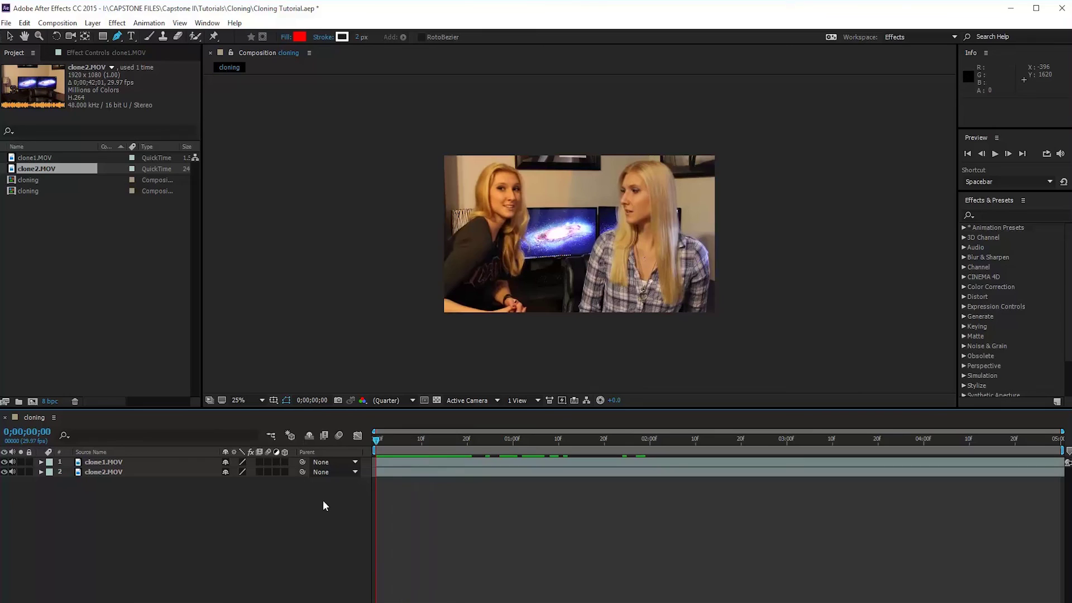